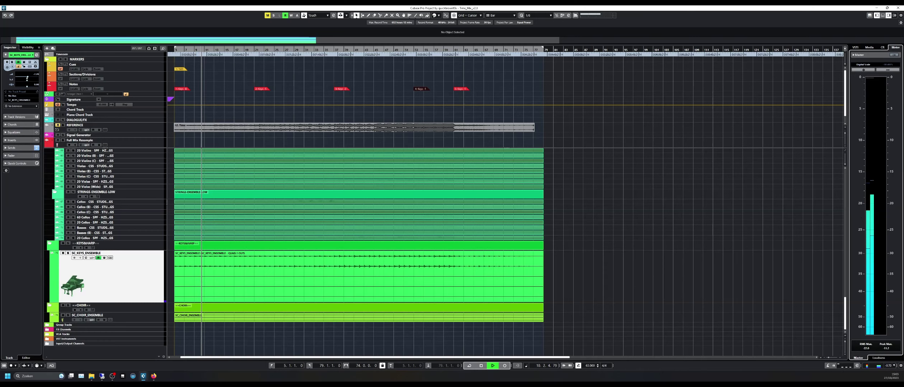
# - Bring up the Ozone 10 window of the full mix and move it off the arrangement
pyautogui.click(144, 377)
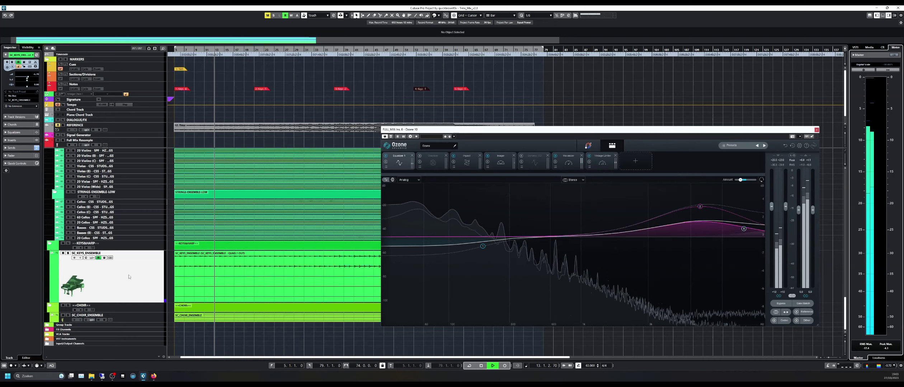
pyautogui.scroll(5, 129, 277)
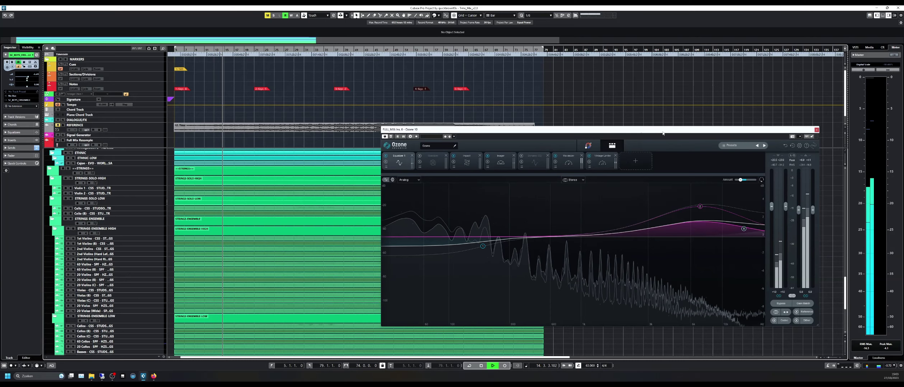
pyautogui.moveTo(610, 129); pyautogui.dragTo(353, 160)
pyautogui.click(561, 160)
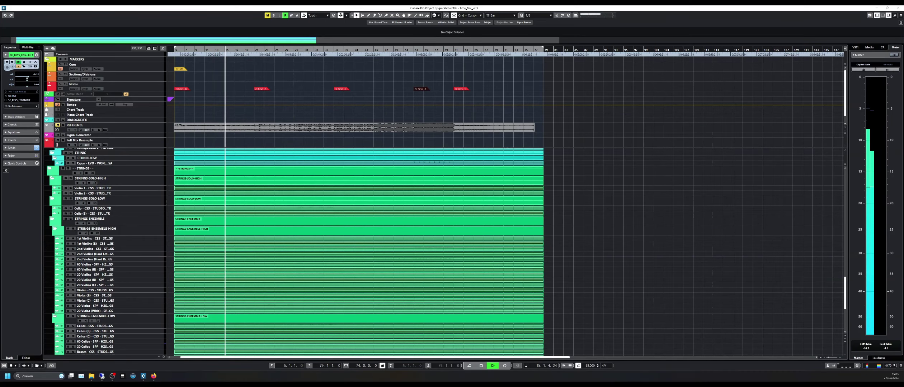
# - Open the mixer at full size and show the Gullfoss insert of the SCORING_FULL channel
pyautogui.press('F3')
pyautogui.doubleClick(310, 43)
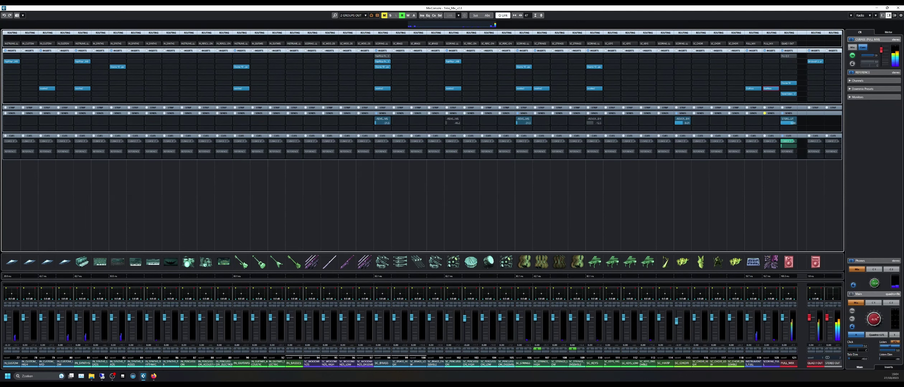
pyautogui.click(768, 88)
pyautogui.moveTo(239, 107); pyautogui.dragTo(685, 102)
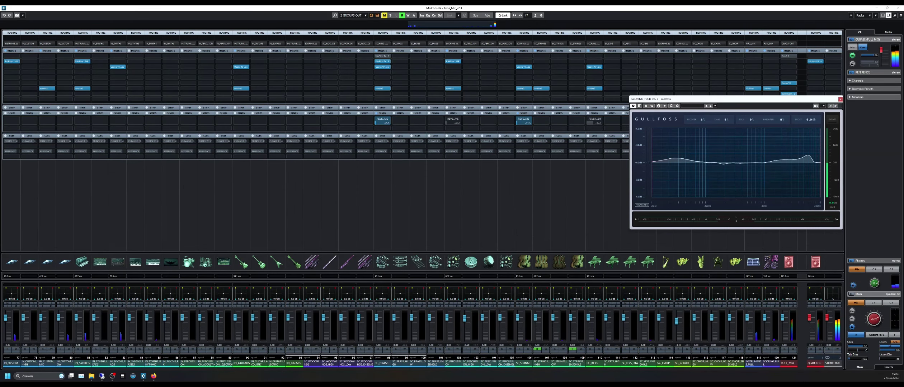
# - Open the Tonal Balance Control insert of the FULL_MIX channel and move both plug-in windows off the mixer
pyautogui.click(788, 94)
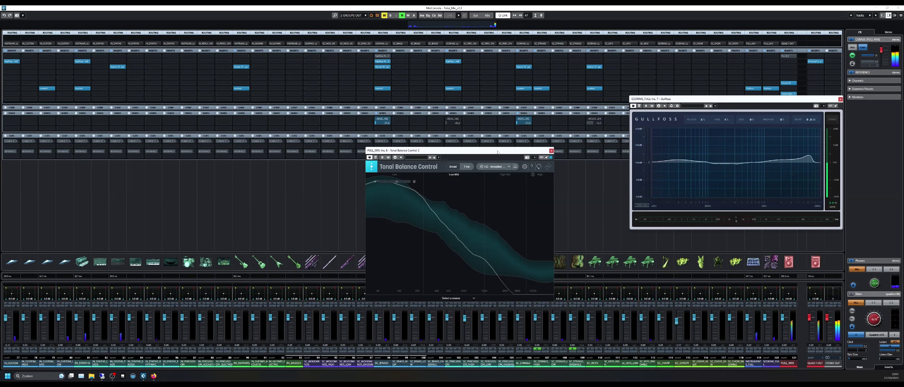
pyautogui.moveTo(497, 153); pyautogui.dragTo(0, 153)
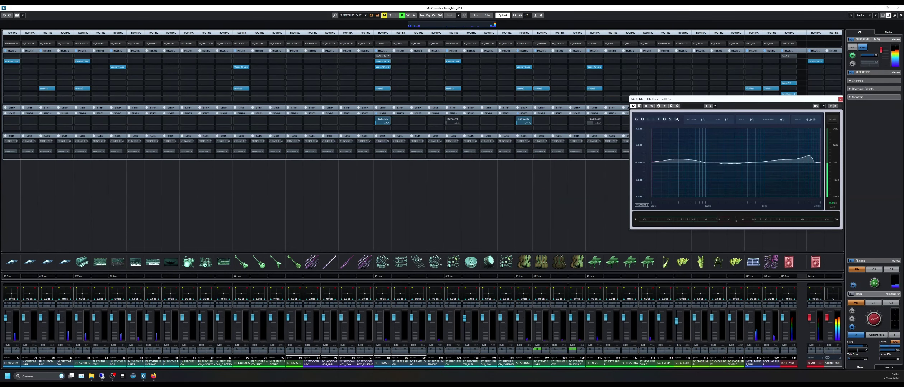
pyautogui.moveTo(677, 99); pyautogui.dragTo(0, 99)
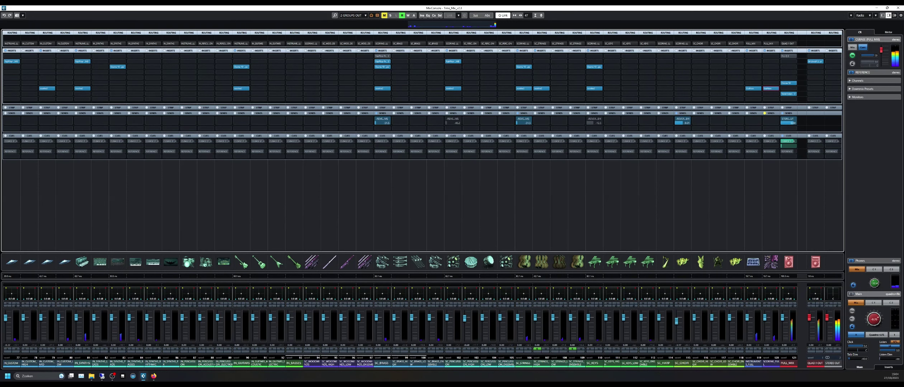
# - Switch the mixer to the AUDIO RETURNS configuration and look through its channels
pyautogui.click(356, 15)
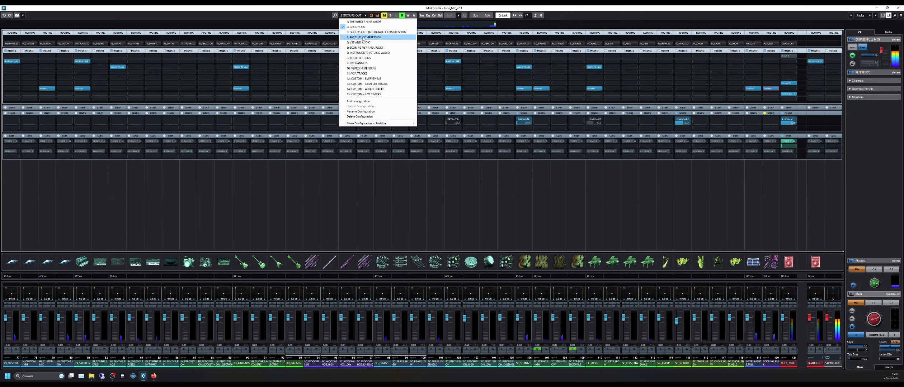
pyautogui.click(359, 58)
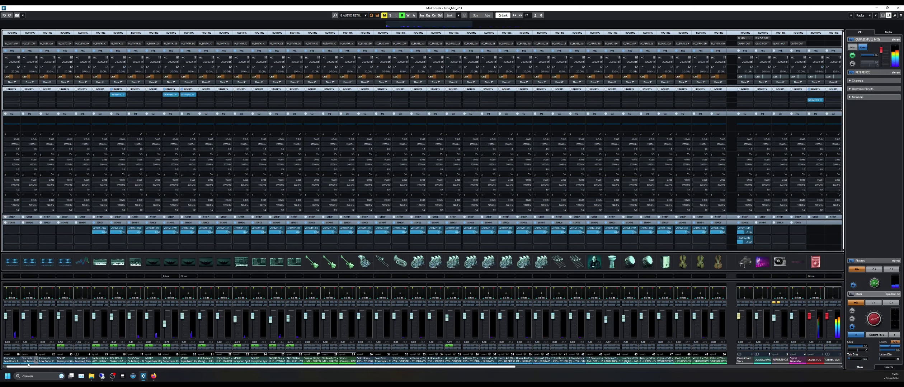
pyautogui.moveTo(24, 368); pyautogui.dragTo(373, 376)
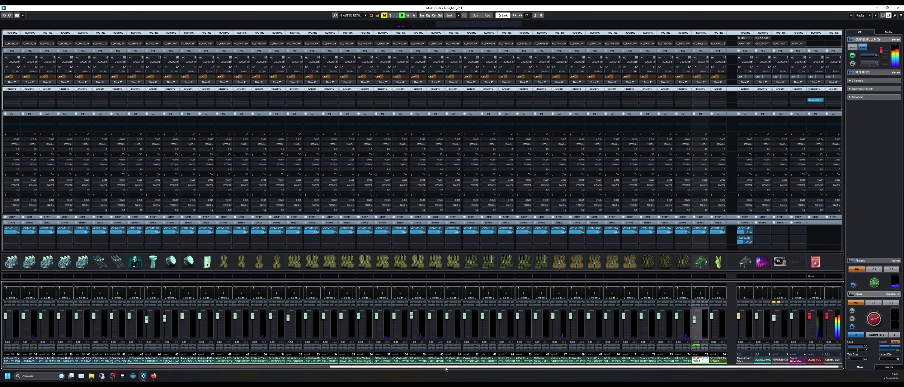
pyautogui.moveTo(438, 369); pyautogui.dragTo(313, 371)
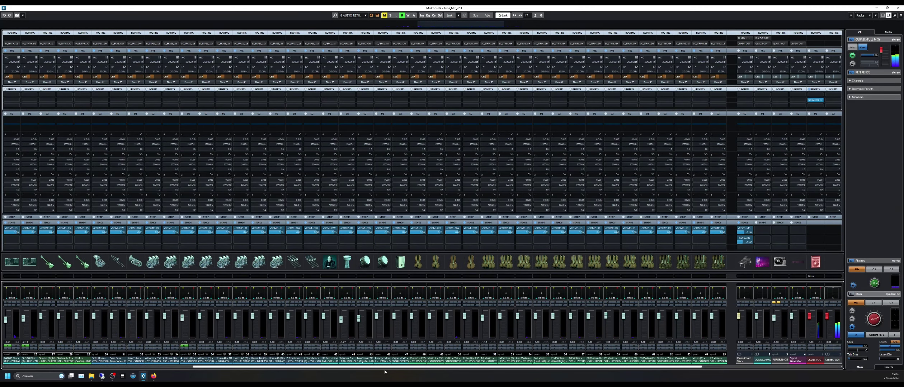
# - Switch the mixer to the FX CHANNELS configuration and filter out the audio channels
pyautogui.click(349, 15)
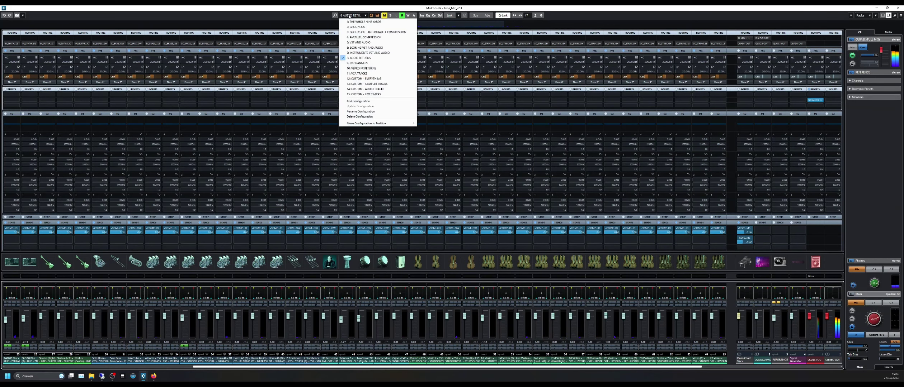
pyautogui.click(357, 63)
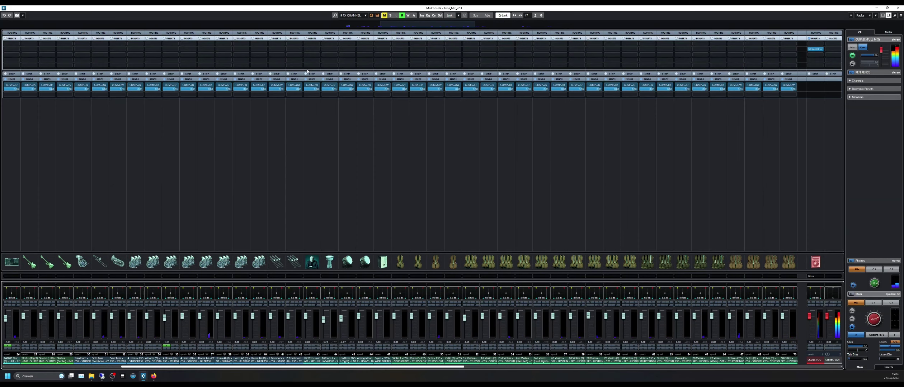
pyautogui.click(377, 16)
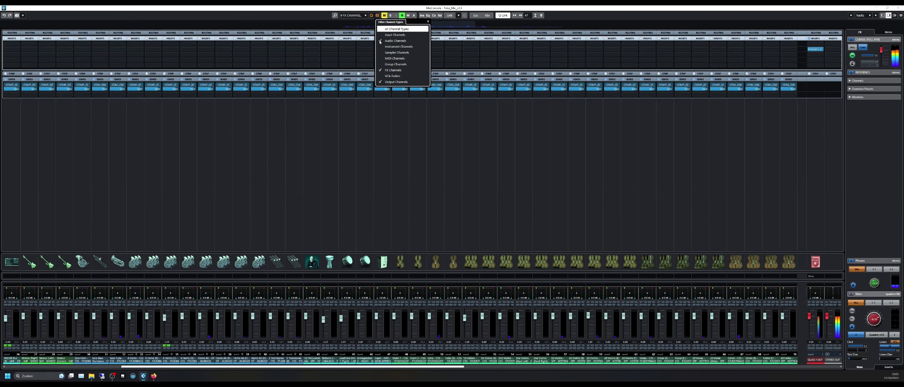
pyautogui.click(380, 41)
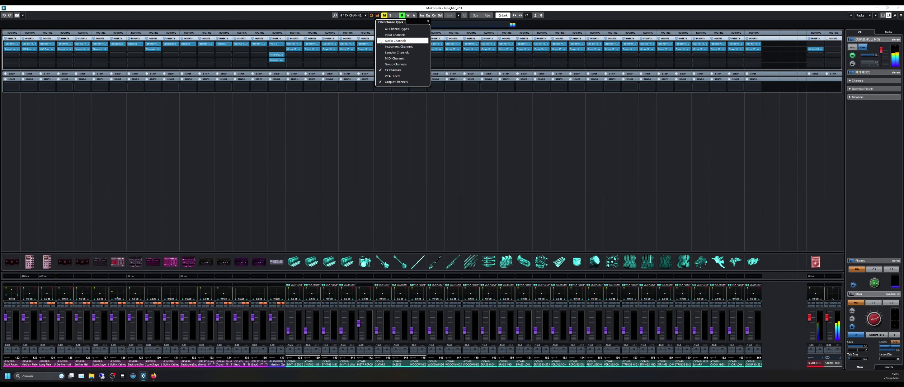
pyautogui.click(319, 6)
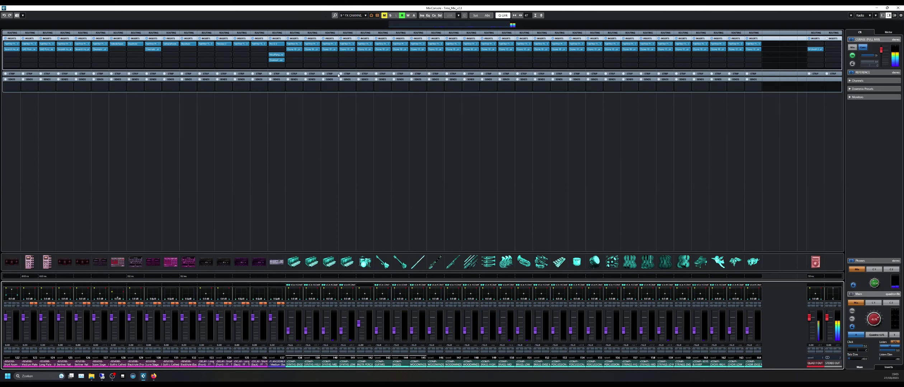
# - View the mixer's PARALLEL COMPRESSION configuration, followed by its VCA TRACKS configuration
pyautogui.click(353, 16)
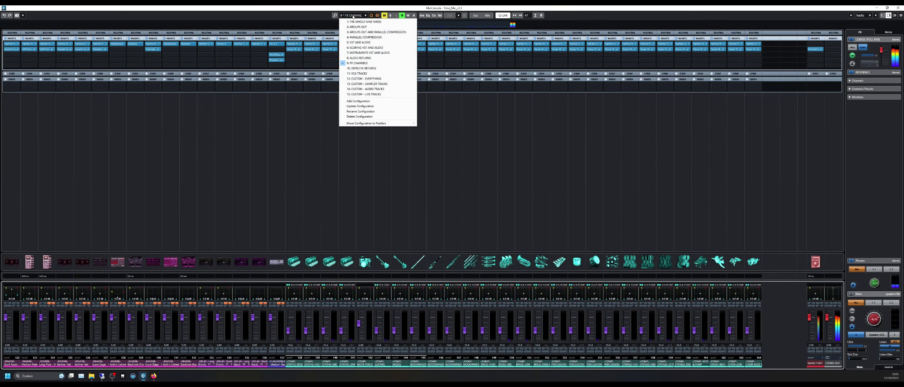
pyautogui.click(353, 38)
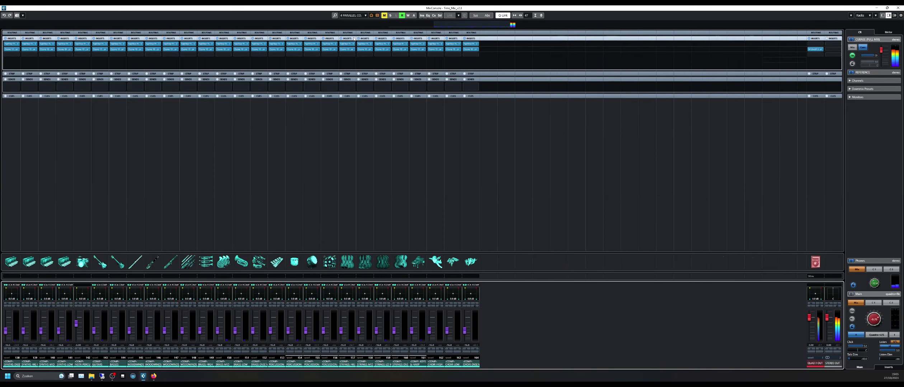
pyautogui.click(353, 15)
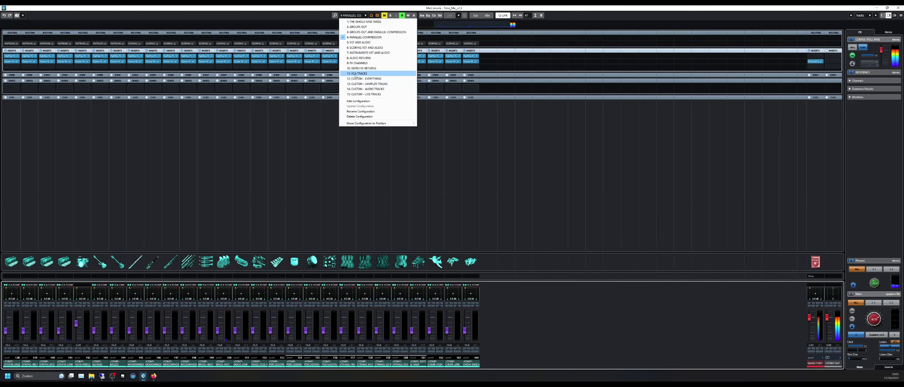
pyautogui.click(356, 74)
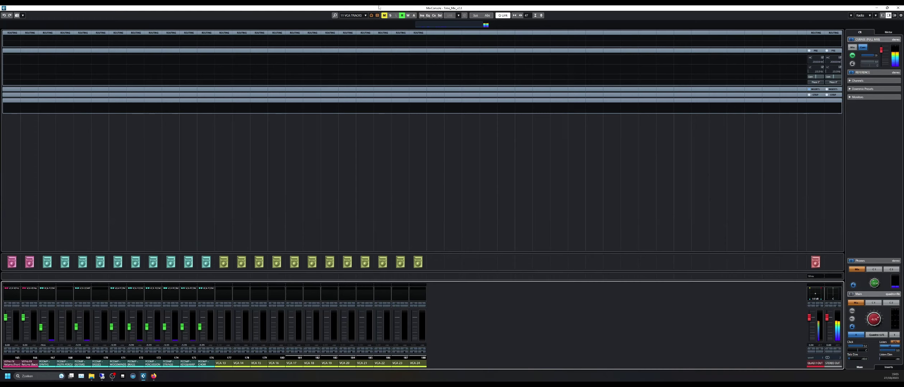
# - Return the mixer to a group-output configuration and go back to the project's arrangement
pyautogui.click(354, 15)
pyautogui.click(369, 30)
pyautogui.press('F3')
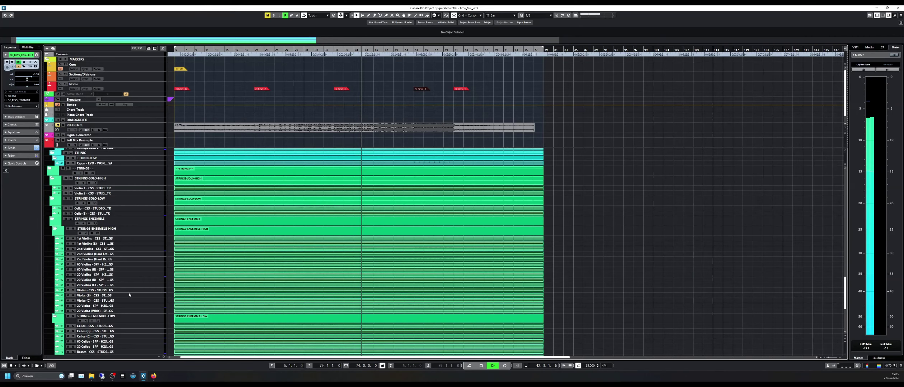
# - Look through the arrangement's track list from the strings past percussion and brass up to the synths
pyautogui.scroll(3, 121, 276)
pyautogui.scroll(3, 120, 276)
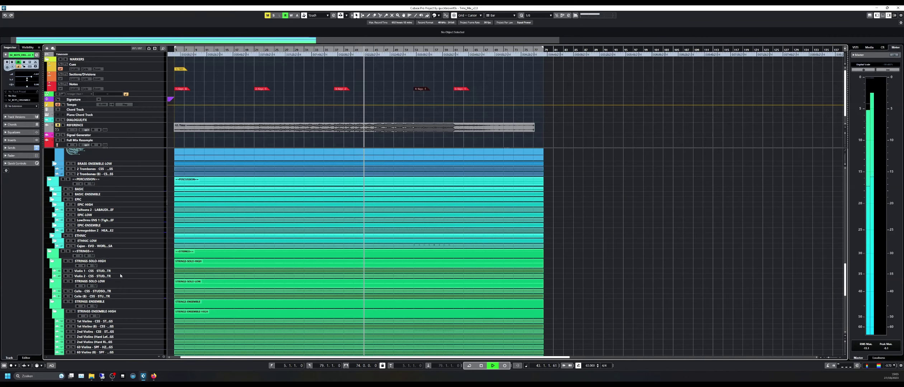
pyautogui.scroll(6, 120, 275)
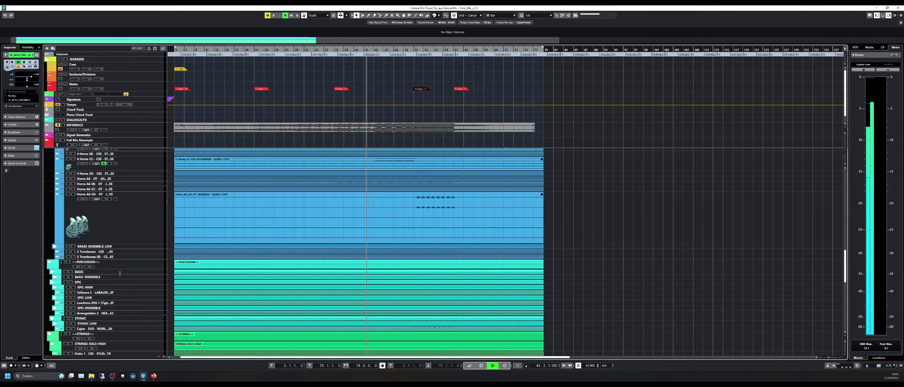
pyautogui.scroll(3, 120, 274)
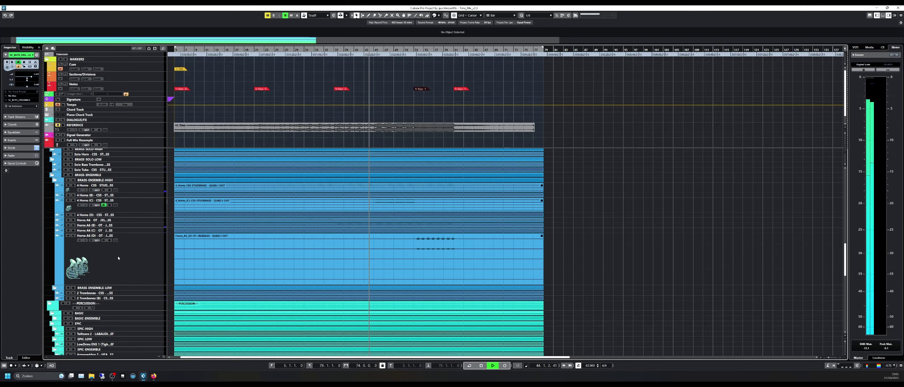
pyautogui.scroll(9, 118, 257)
pyautogui.scroll(9, 118, 256)
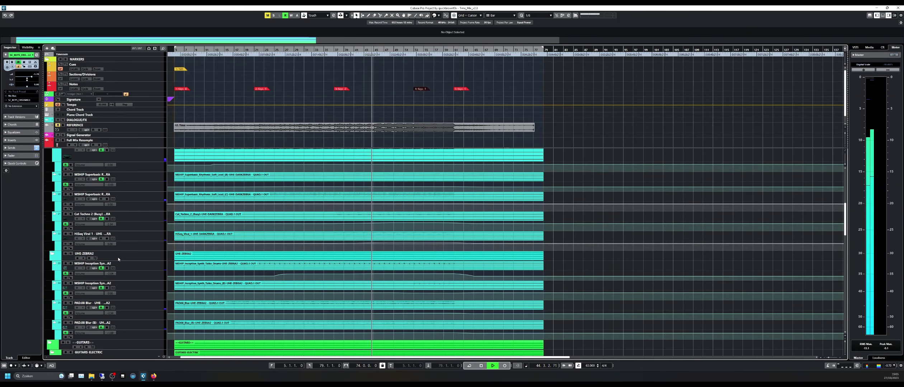
pyautogui.scroll(8, 118, 258)
pyautogui.scroll(5, 118, 259)
pyautogui.scroll(-9, 118, 258)
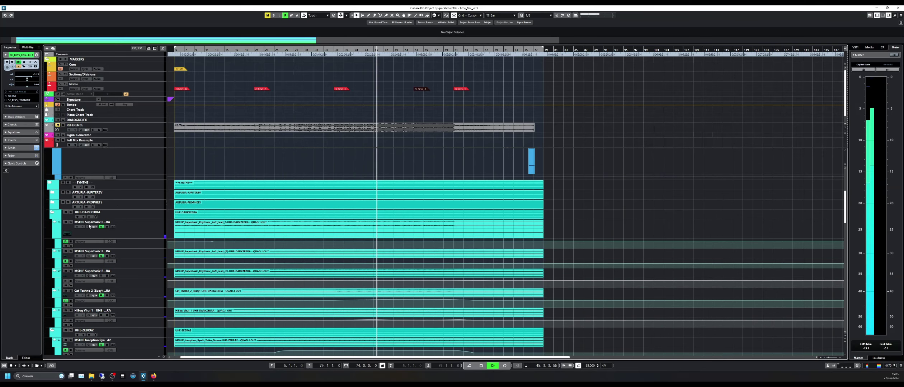
# - Expand the two Arturia folders in the synth section, Prophet5 and Jupiter8V, to show their tracks
pyautogui.click(52, 204)
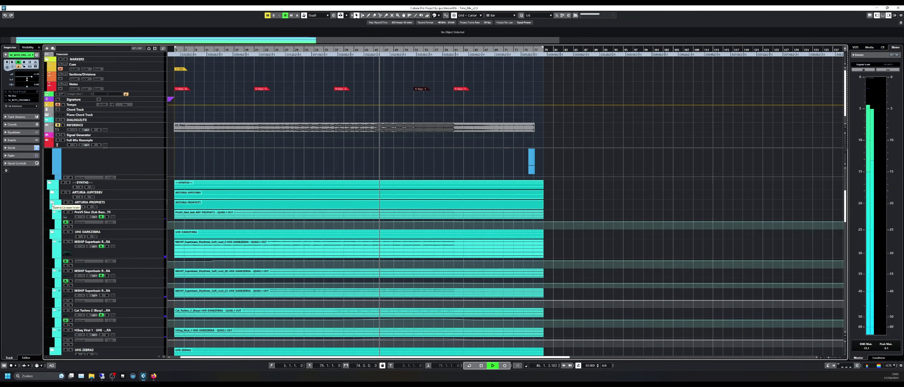
pyautogui.click(51, 192)
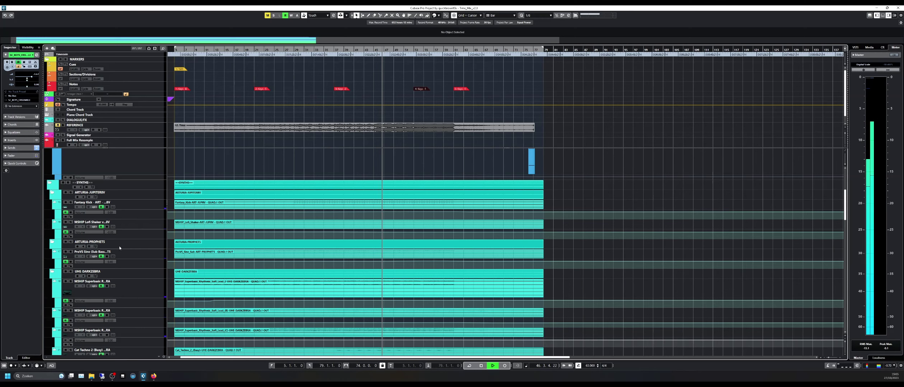
pyautogui.scroll(-2, 139, 248)
# - Select the UHE DARKZEBRA folder and look through the synth tracks down to the guitars
pyautogui.click(147, 232)
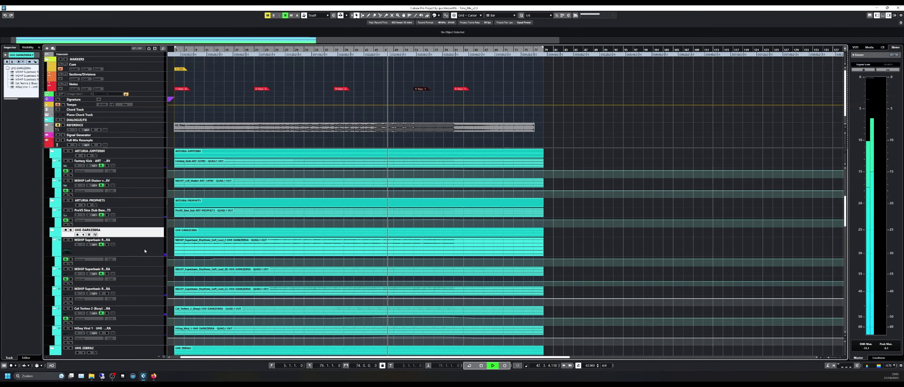
pyautogui.scroll(-2, 145, 251)
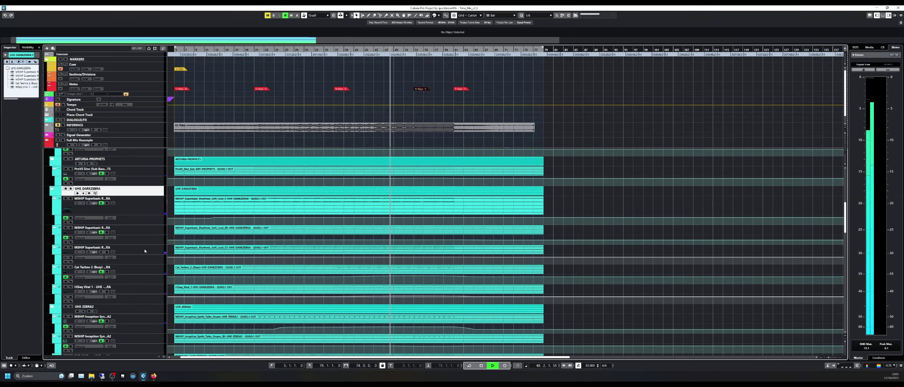
pyautogui.scroll(-2, 144, 251)
pyautogui.scroll(-2, 145, 251)
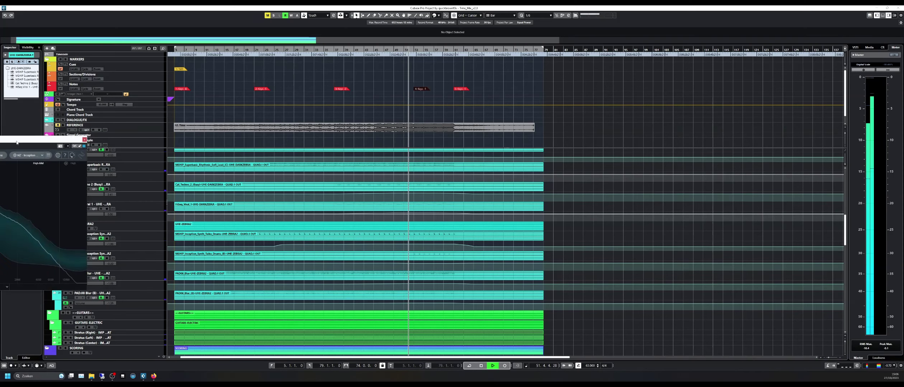
# - Place the Tonal Balance Control window over the empty area past the clips and view the brass ensemble tracks
pyautogui.moveTo(32, 139); pyautogui.dragTo(658, 163)
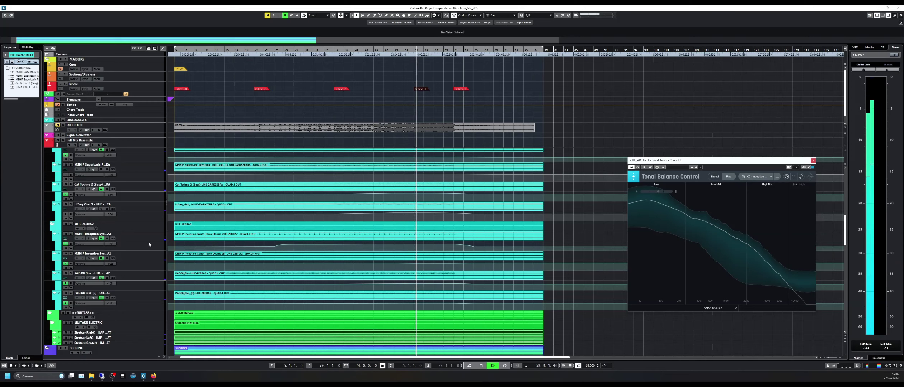
pyautogui.scroll(4, 125, 226)
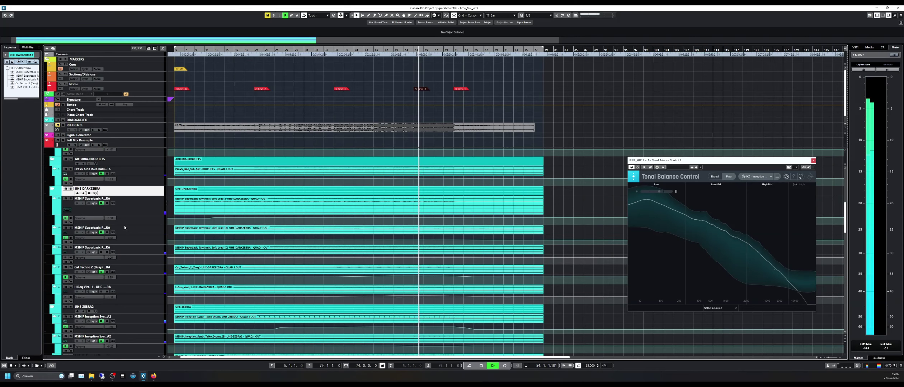
pyautogui.scroll(-6, 124, 226)
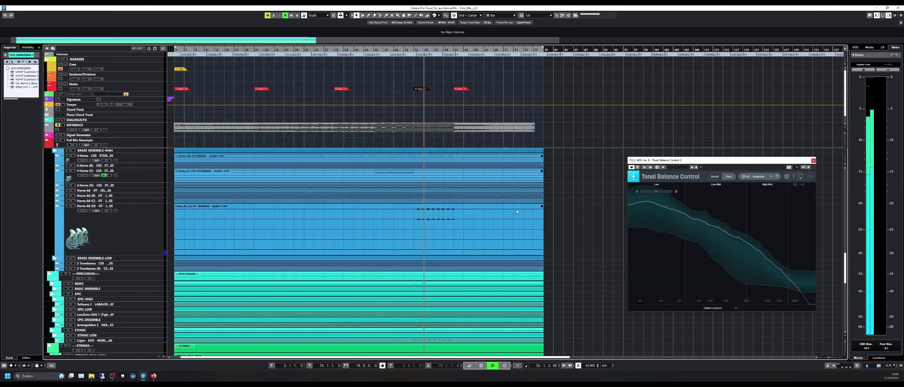
# - Expand the BASIC ENSEMBLE folder in the percussion section and enlarge its HZ Percussion track to show its picture
pyautogui.click(113, 236)
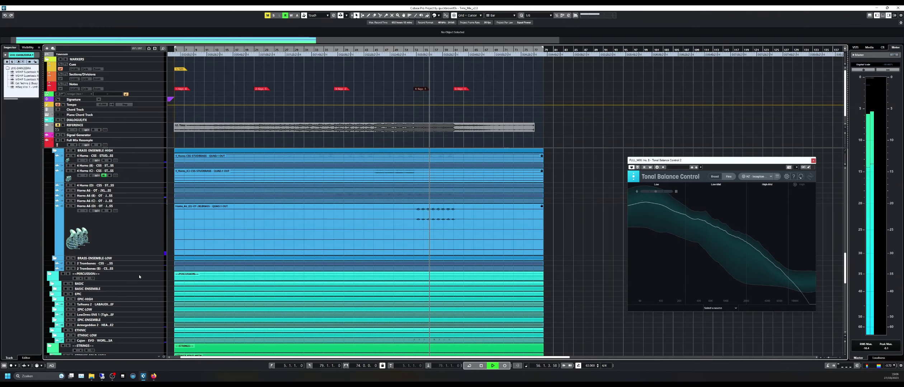
pyautogui.scroll(-2, 139, 277)
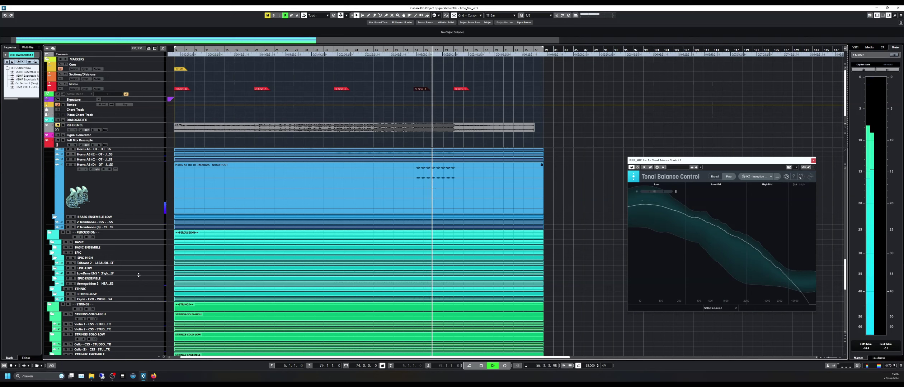
pyautogui.click(55, 247)
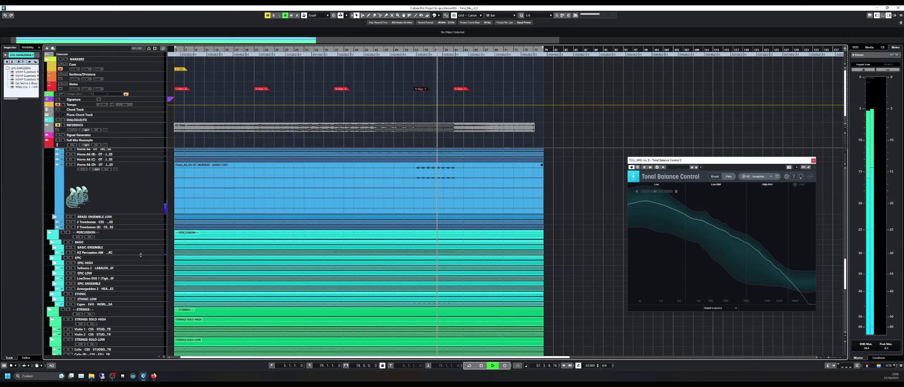
pyautogui.moveTo(140, 255); pyautogui.dragTo(141, 299)
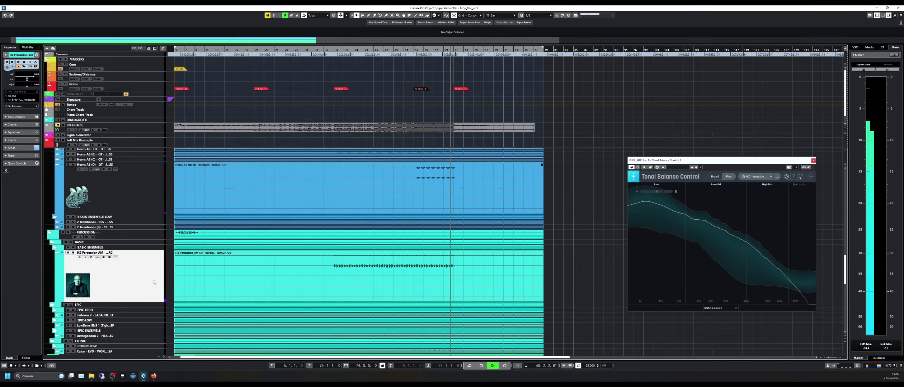
# - Select the enlarged Horns A6 (D) brass track, and move the selection to the SC_KEYS_ENSEMBLE track in the keys and harp folder
pyautogui.click(137, 181)
pyautogui.scroll(-10, 125, 234)
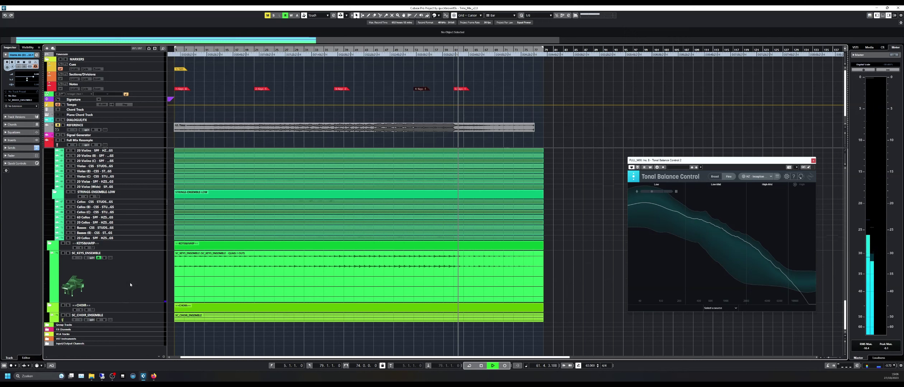
pyautogui.click(130, 284)
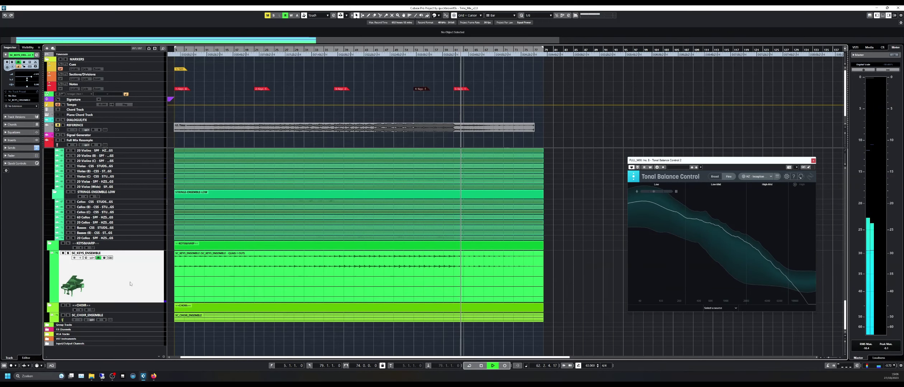
# - Look through the track list from the keys ensemble up past strings, brass, guitars and synths to the custom sampling tracks
pyautogui.scroll(3, 131, 280)
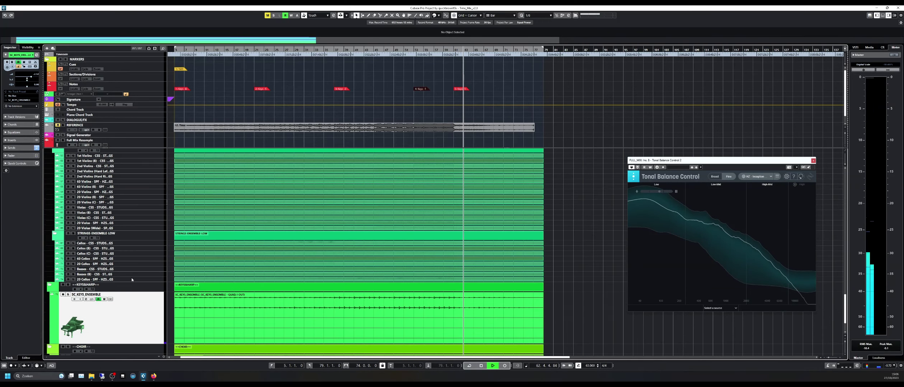
pyautogui.scroll(3, 132, 280)
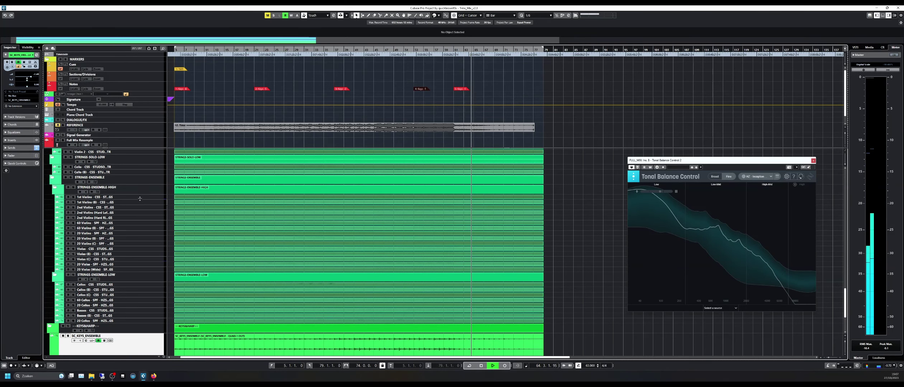
pyautogui.scroll(10, 143, 220)
pyautogui.scroll(5, 143, 220)
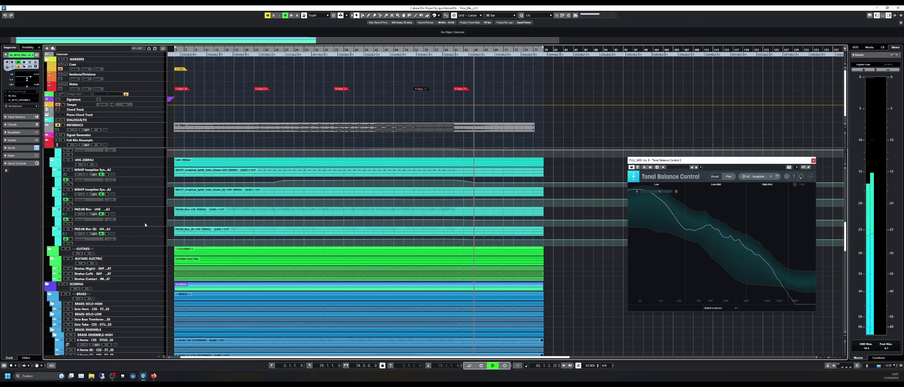
pyautogui.scroll(5, 141, 222)
pyautogui.scroll(5, 141, 223)
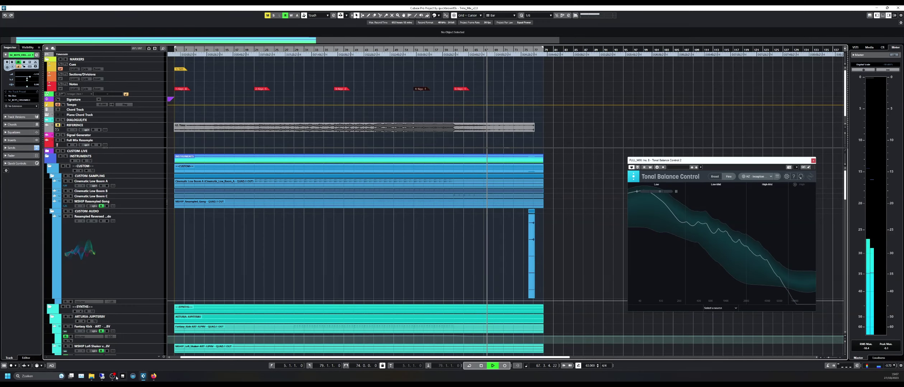
# - Switch to the OBS window
pyautogui.moveTo(115, 378)
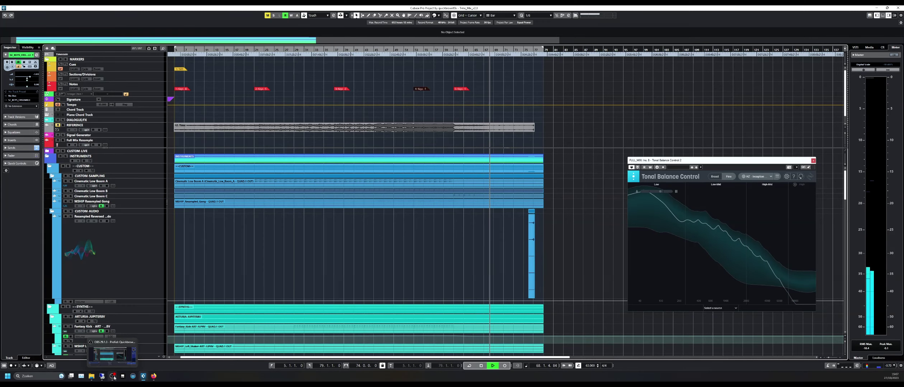
pyautogui.click(110, 362)
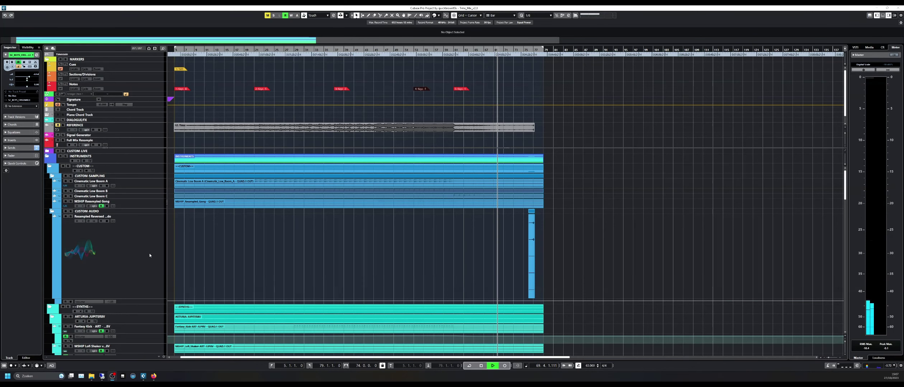
# - Look through the tracks from the custom folders down to the string ensembles and return to the custom folders
pyautogui.scroll(-5, 146, 258)
pyautogui.scroll(-5, 145, 260)
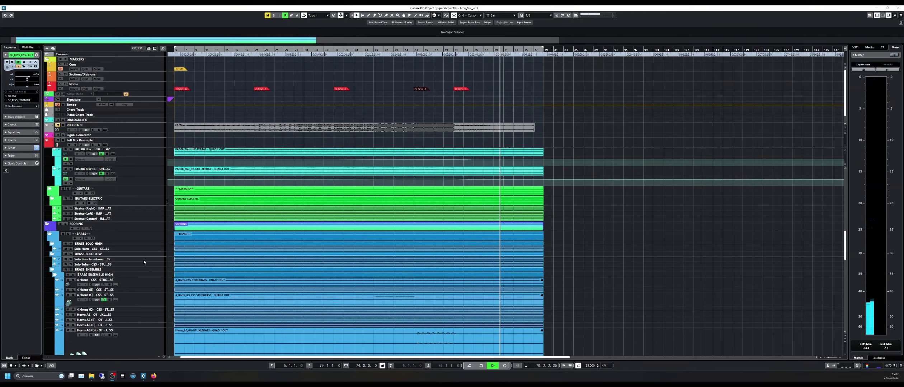
pyautogui.scroll(-5, 144, 262)
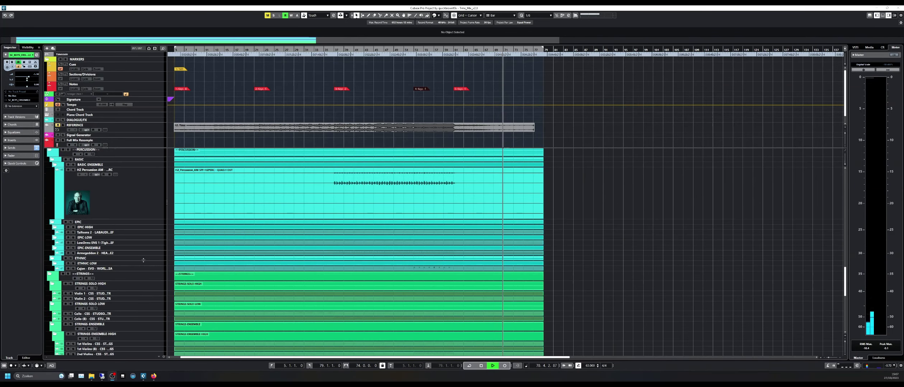
pyautogui.scroll(-5, 144, 259)
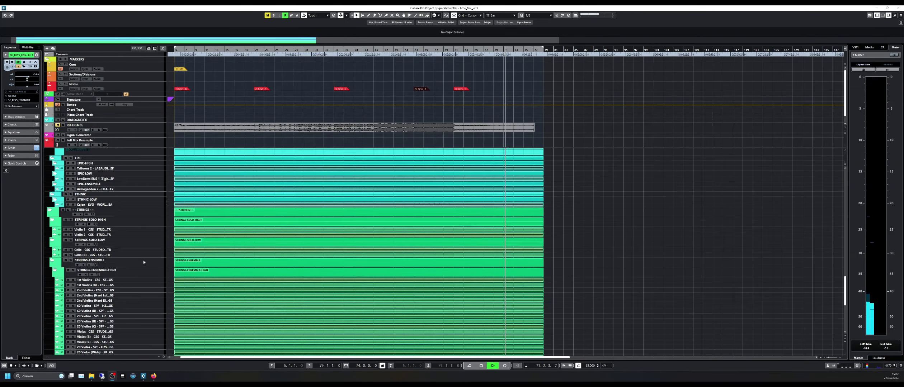
pyautogui.scroll(8, 144, 260)
pyautogui.scroll(10, 143, 262)
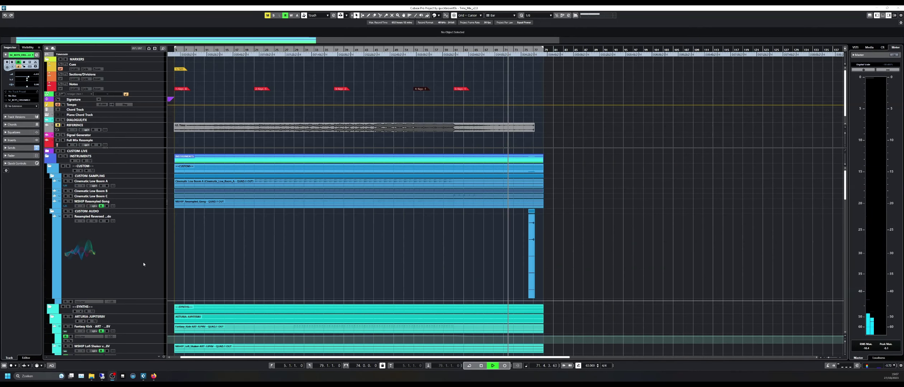